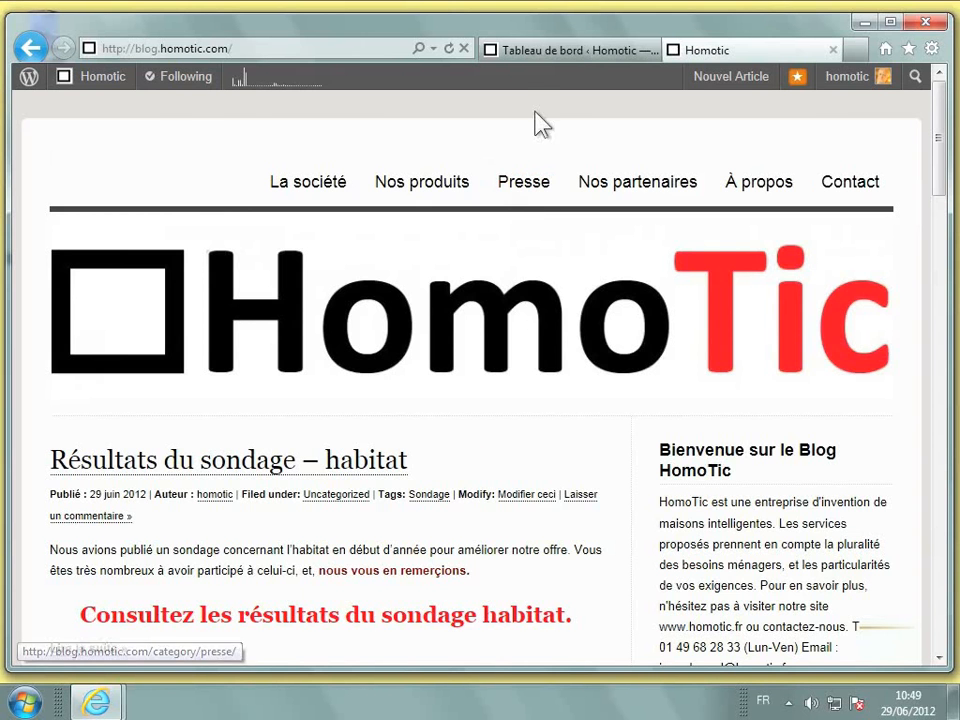
click(542, 55)
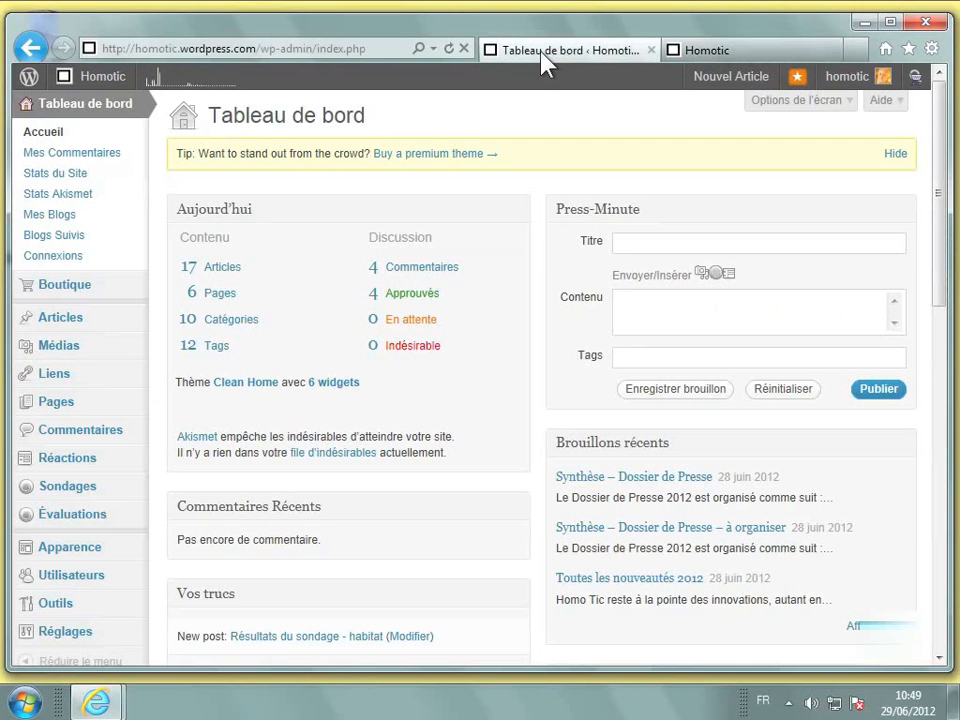
mouse_move(93, 379)
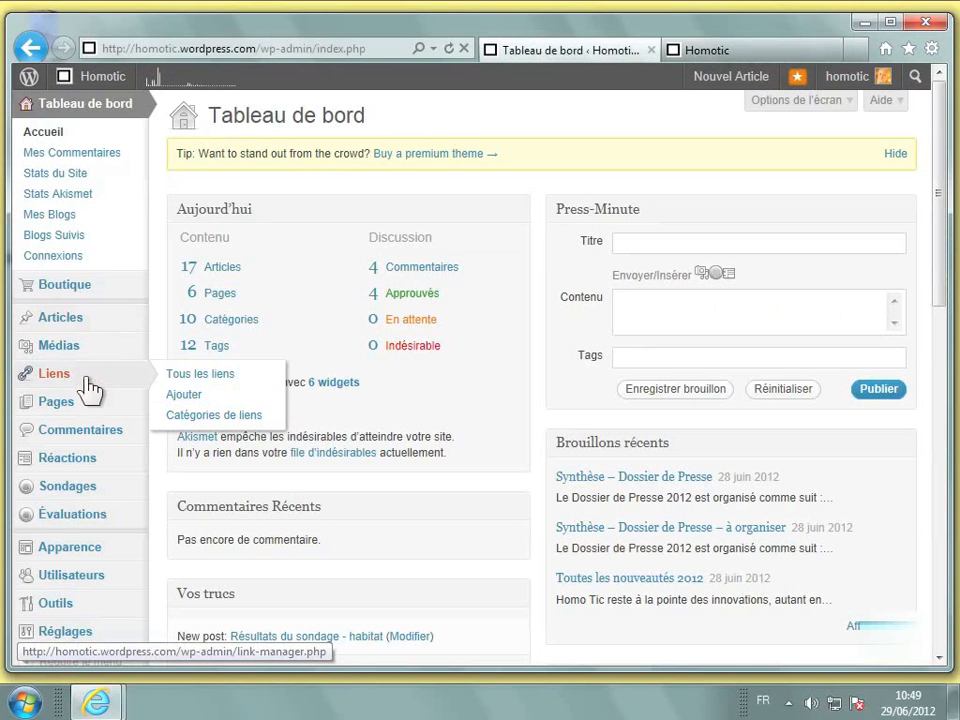
click(55, 377)
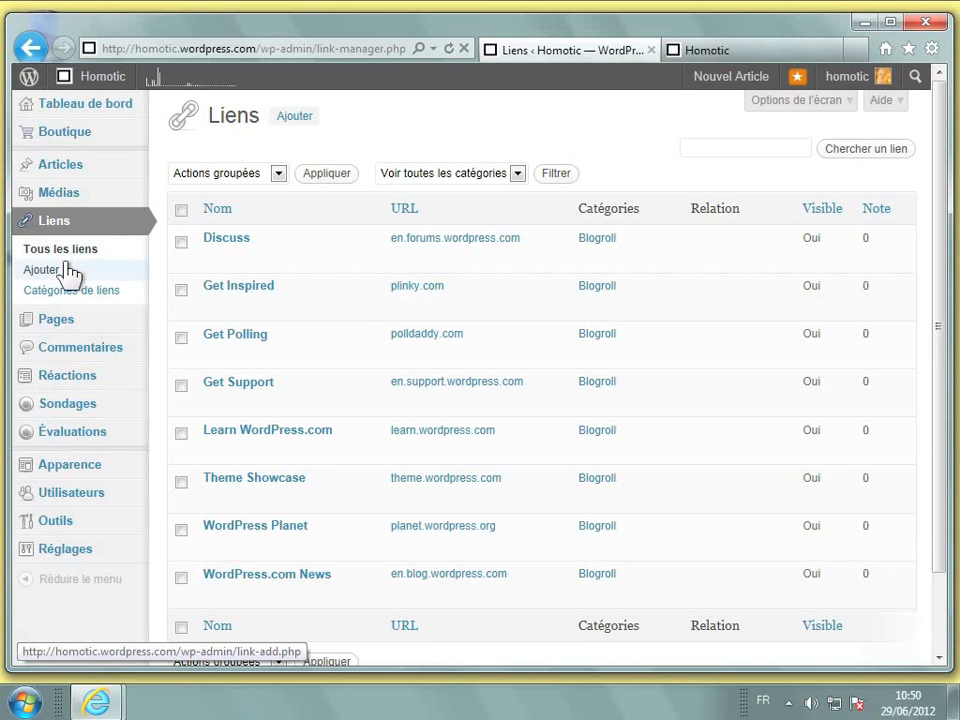
click(288, 119)
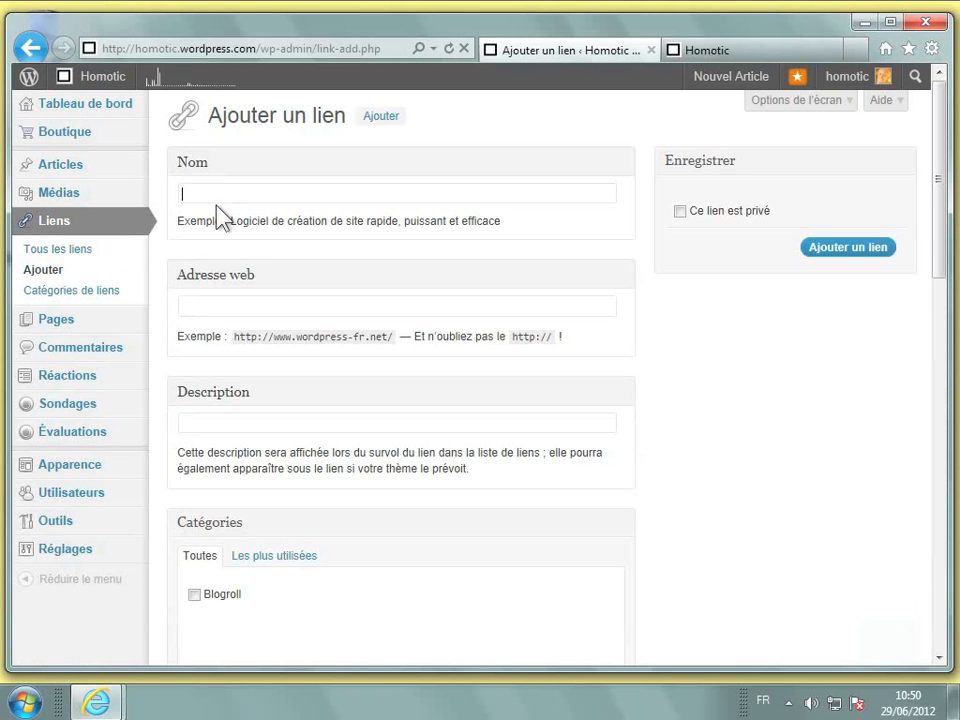
text(Google)
click(234, 314)
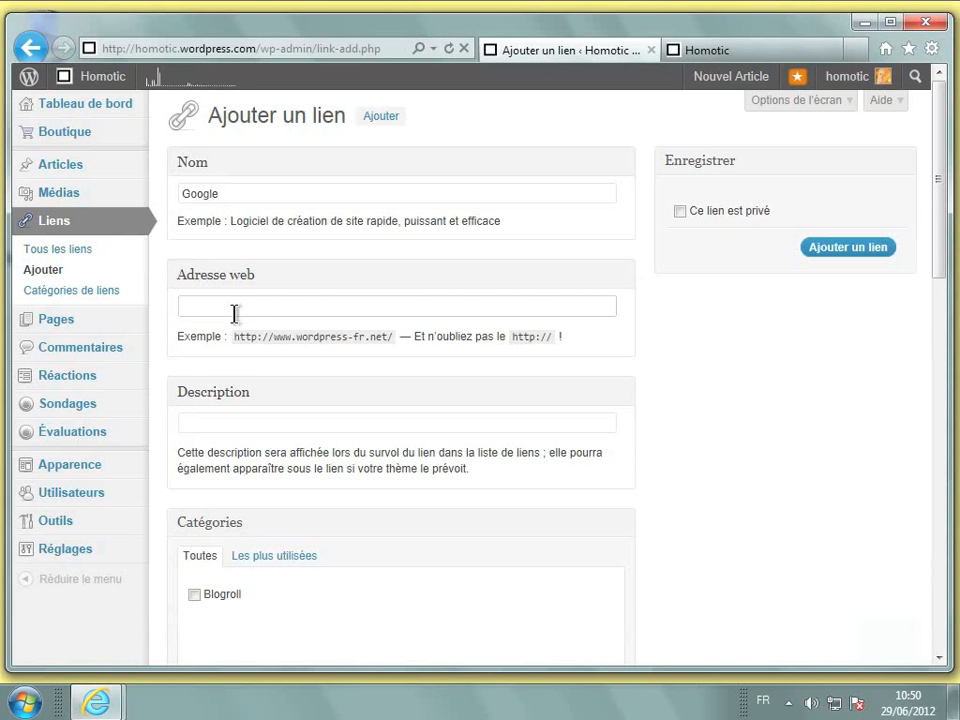
text(http://www.google.fr)
- Give the Google link the description "moteur de recherche" and add it to the blog's links
click(237, 425)
text(motueur)
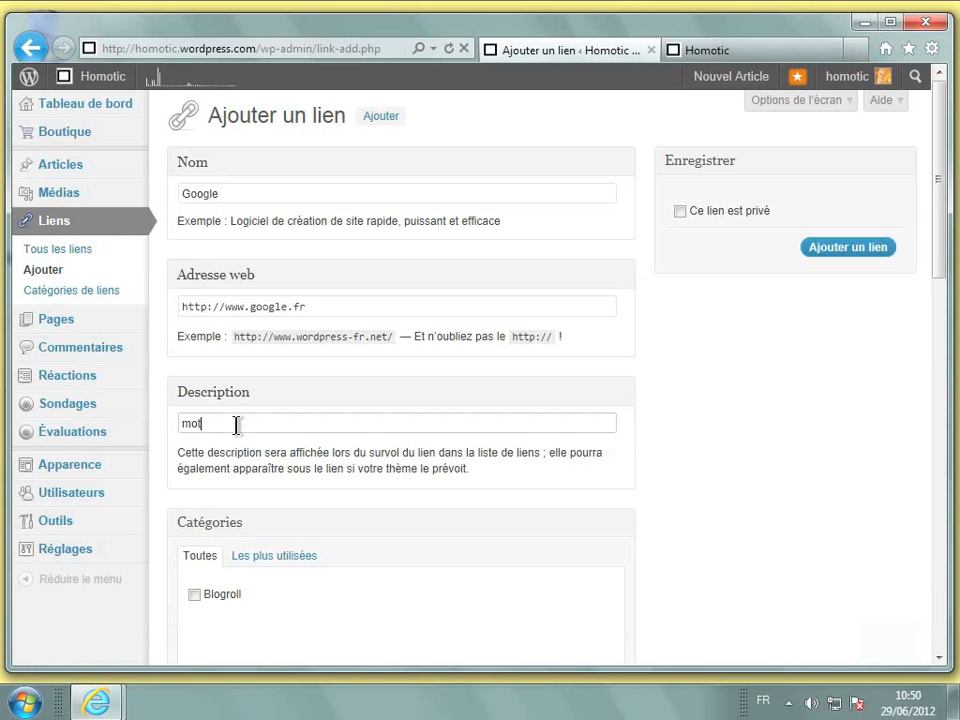
key(BackSpace)
key(BackSpace)
key(BackSpace)
key(BackSpace)
key(BackSpace)
text(eur de recherche)
click(849, 255)
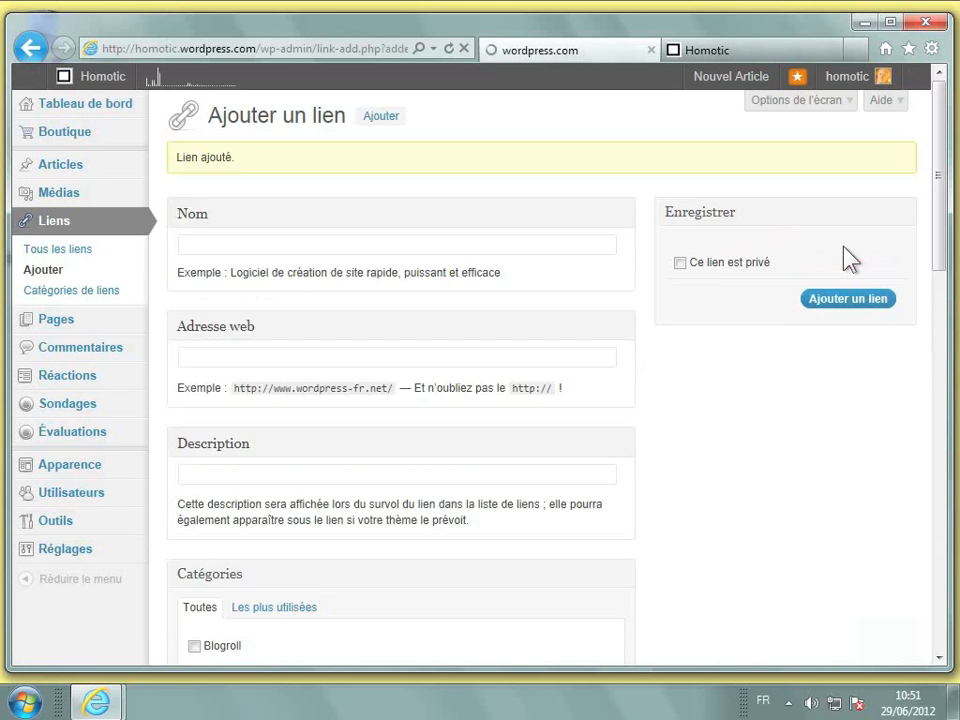
click(55, 253)
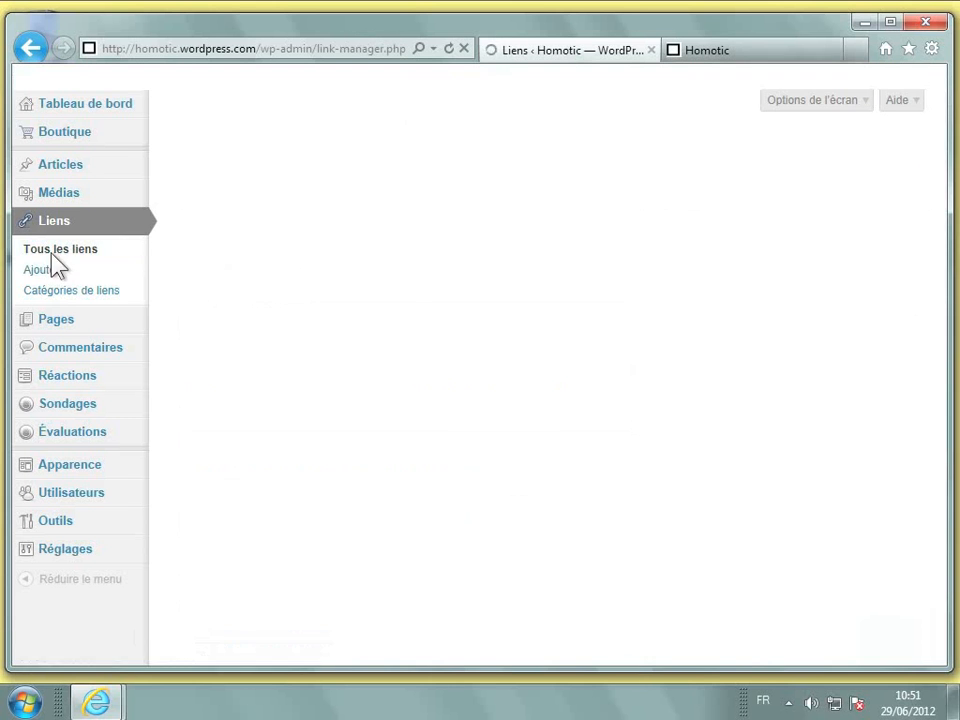
mouse_move(216, 265)
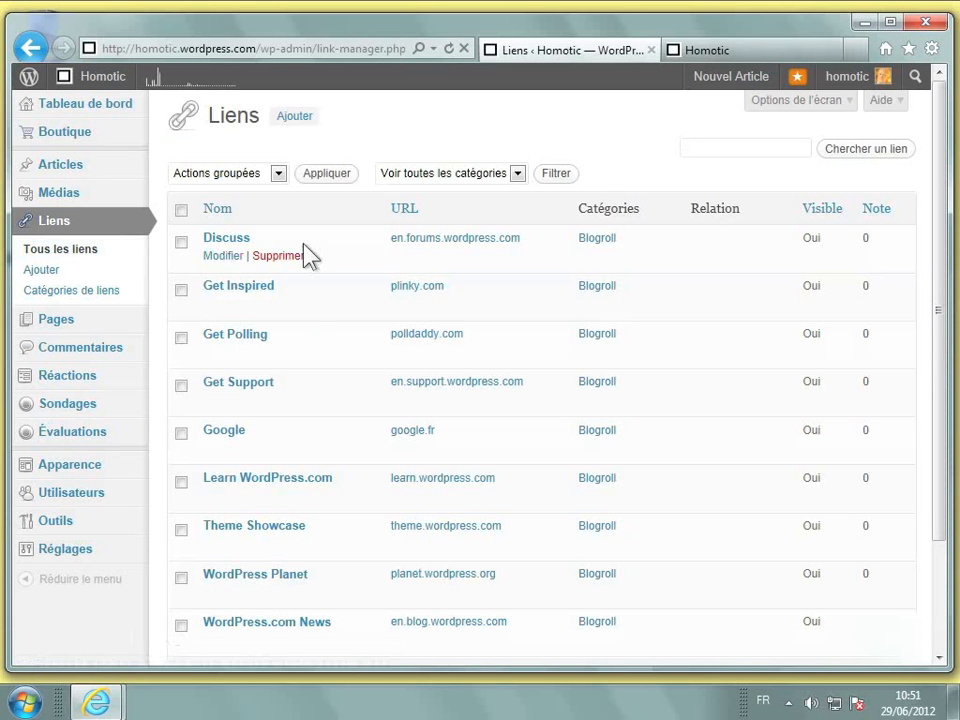
mouse_move(230, 437)
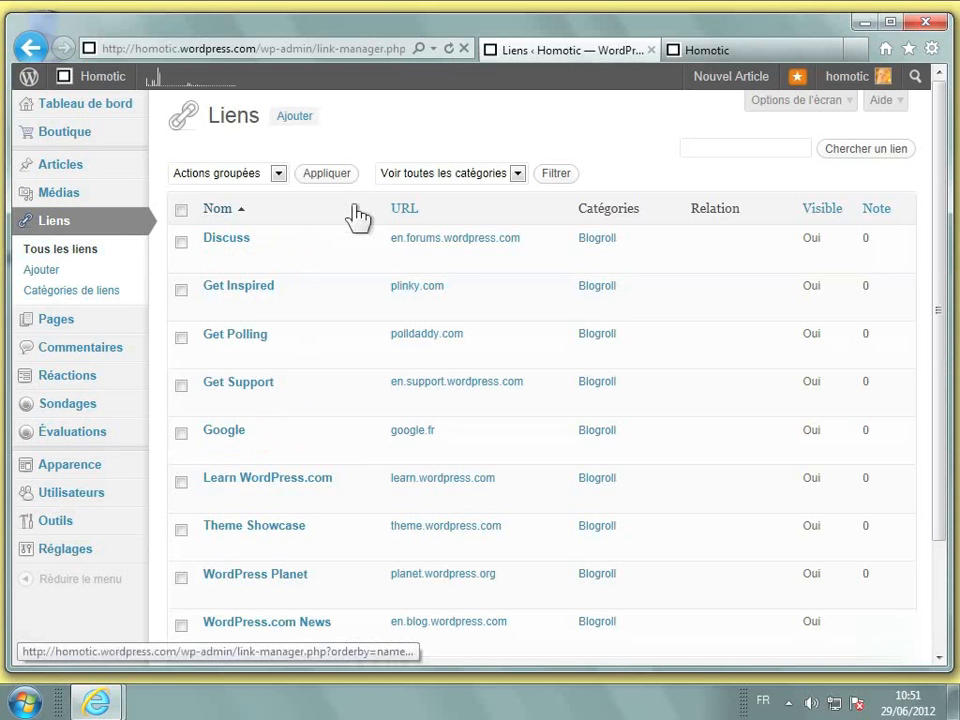
click(299, 123)
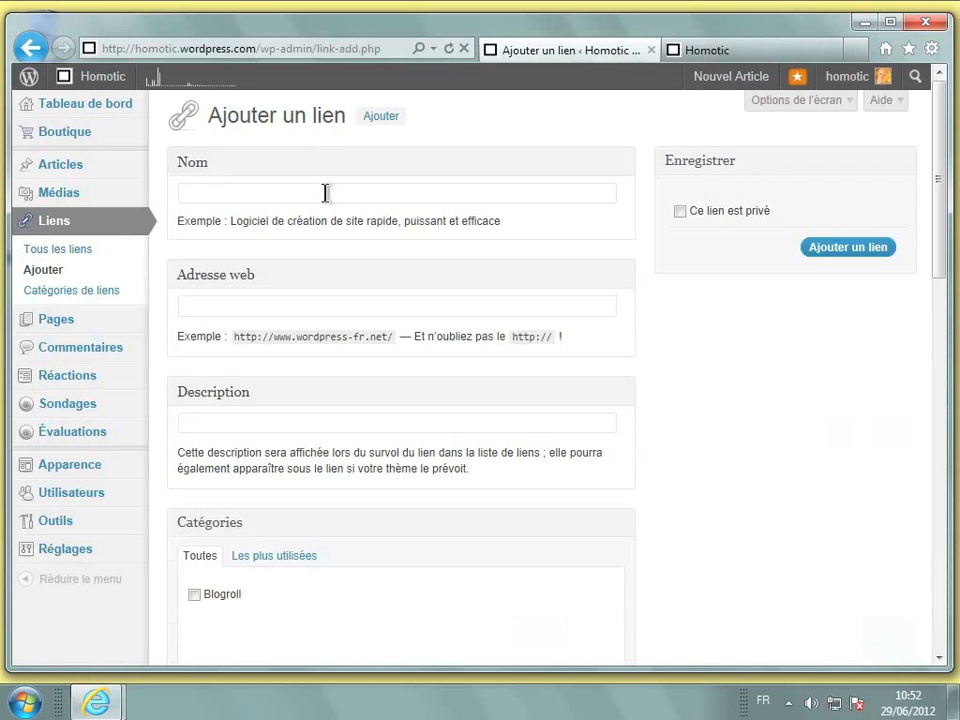
click(325, 193)
text(Vodeclic)
click(304, 304)
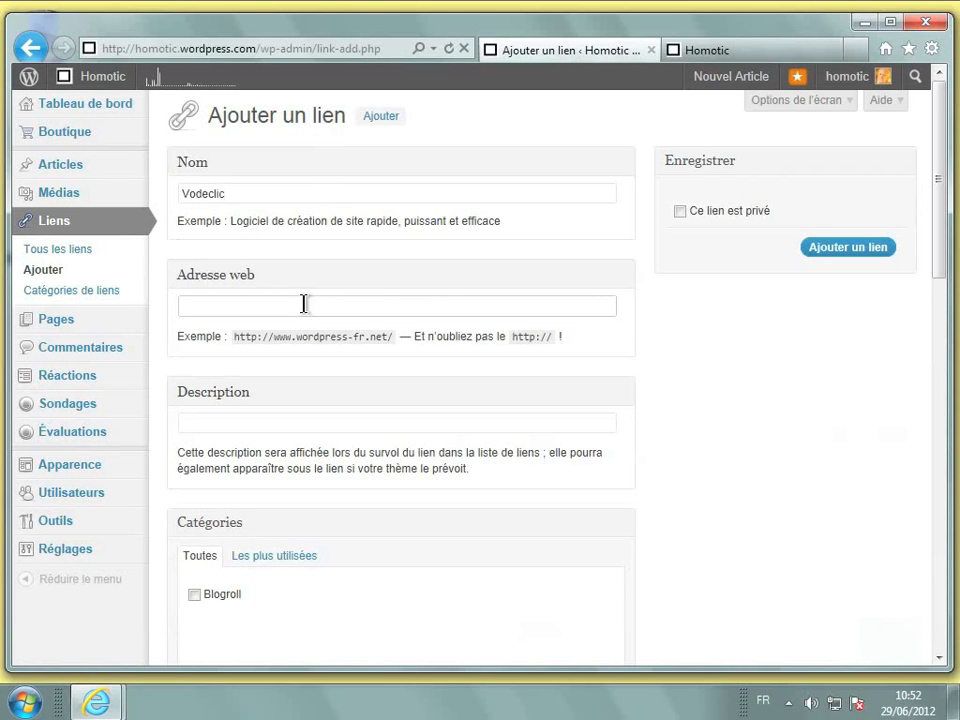
text(http://vodeclic.com)
- Give the Vodeclic link the description "formation", add it and return to the list of all links
click(324, 423)
text(formati)
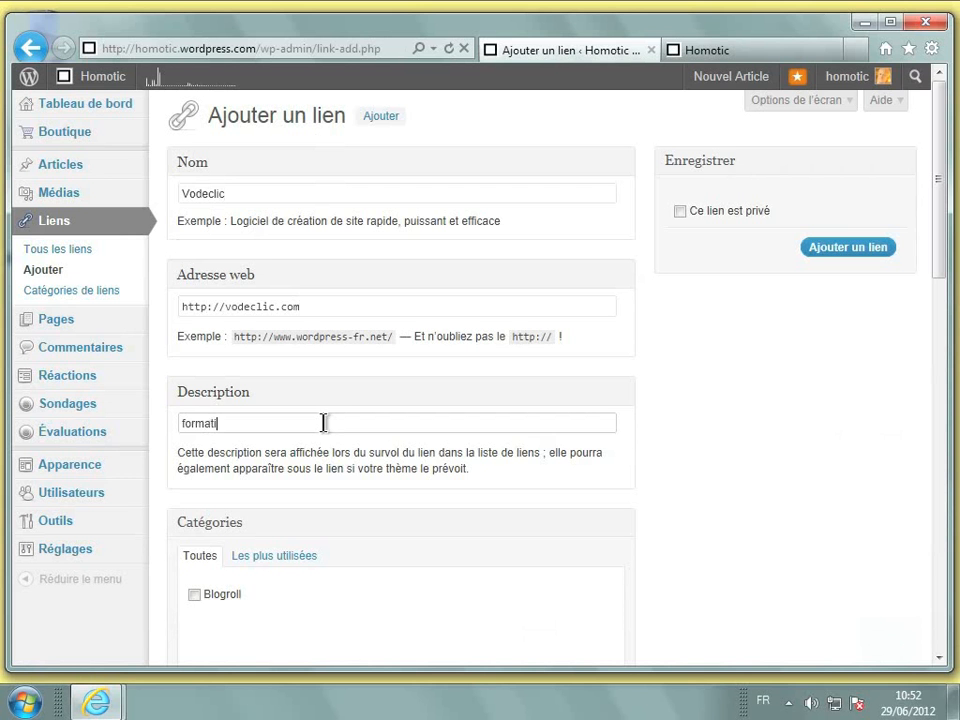
text(on)
click(865, 257)
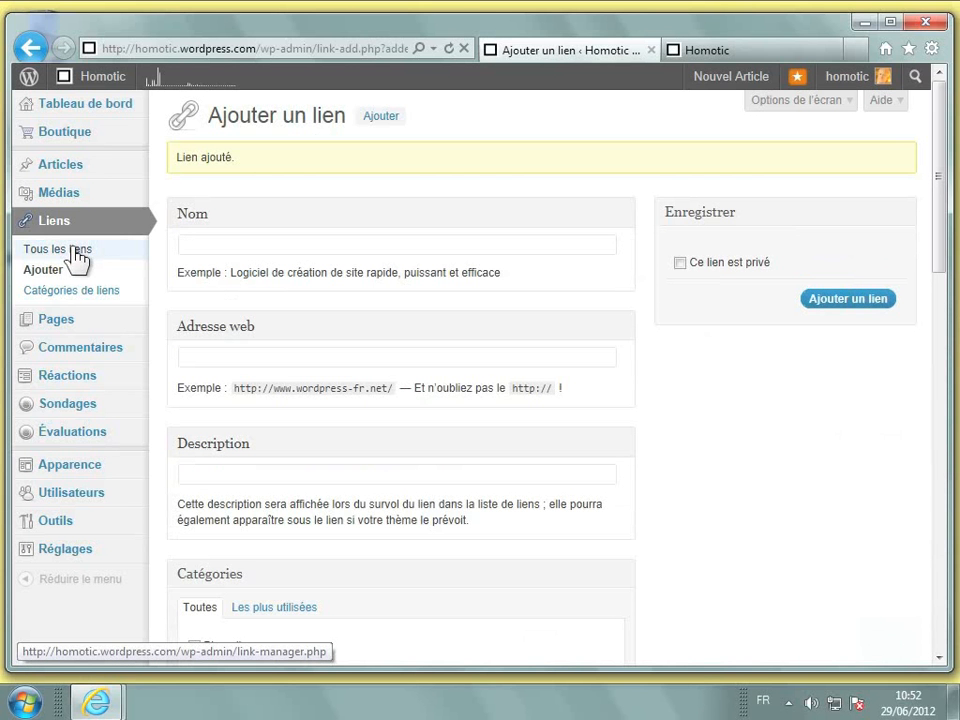
click(76, 256)
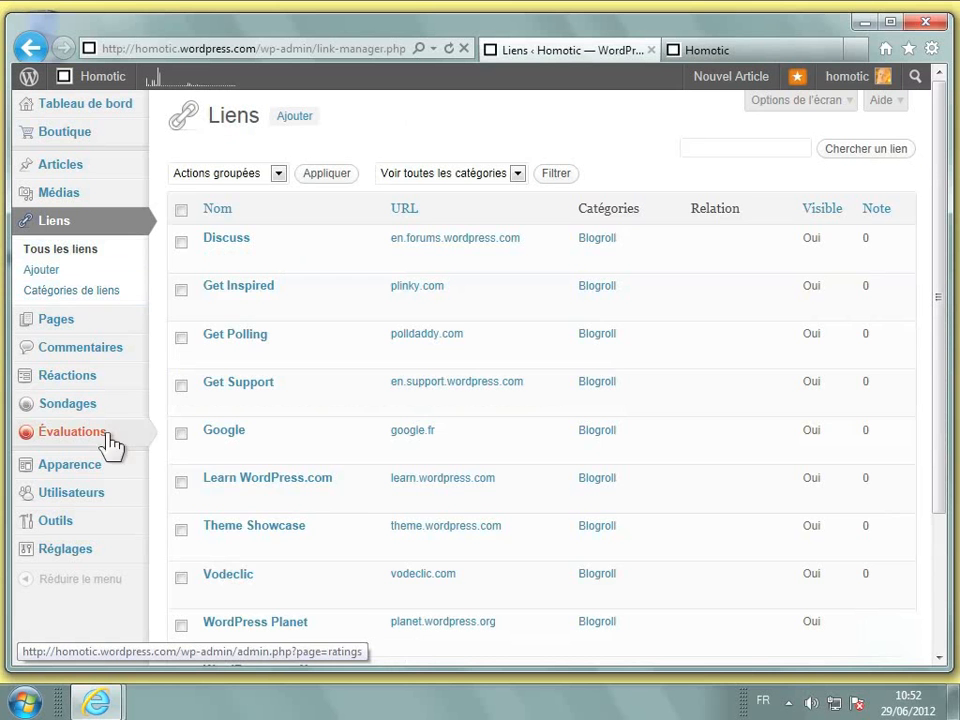
- Add the Liens widget to the Sidebar widget area, below the Flux widget
mouse_move(97, 470)
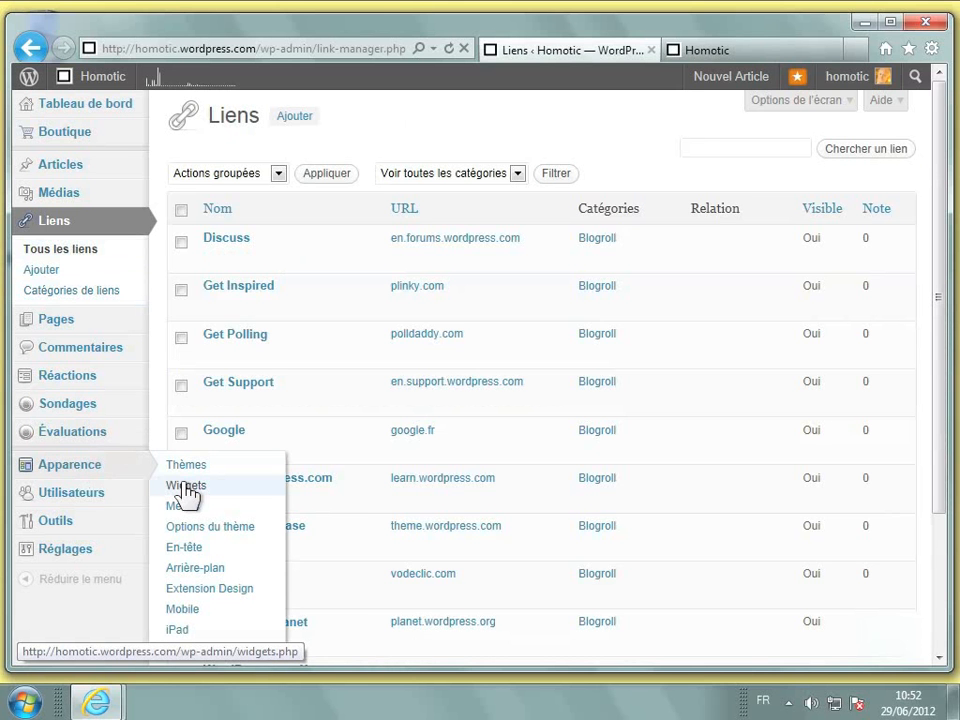
click(186, 487)
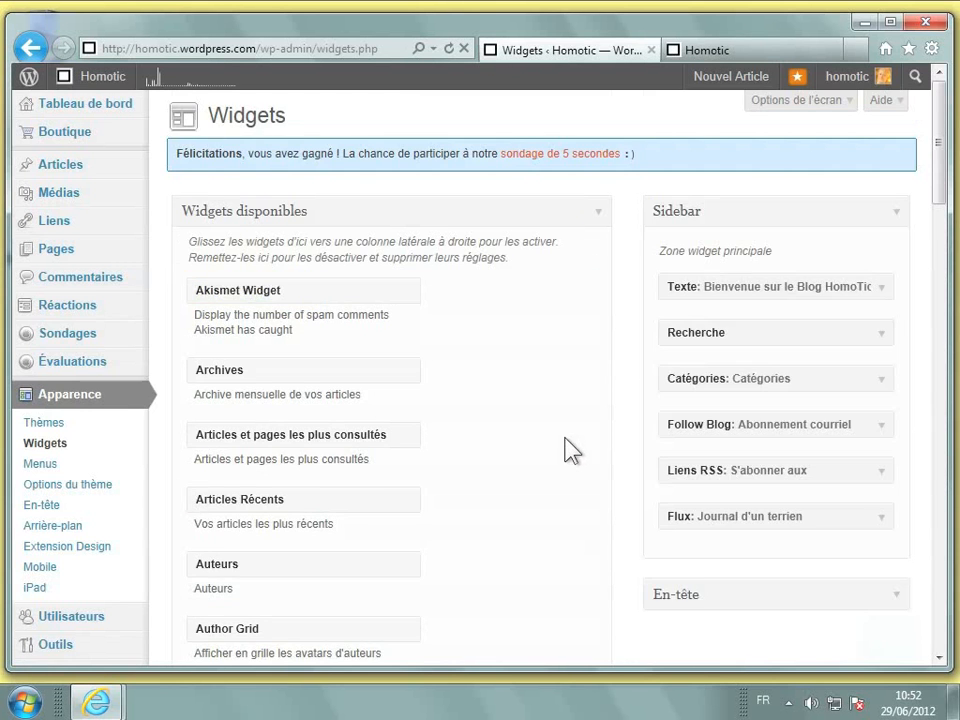
scroll(568, 450, down, 3)
scroll(568, 450, down, 8)
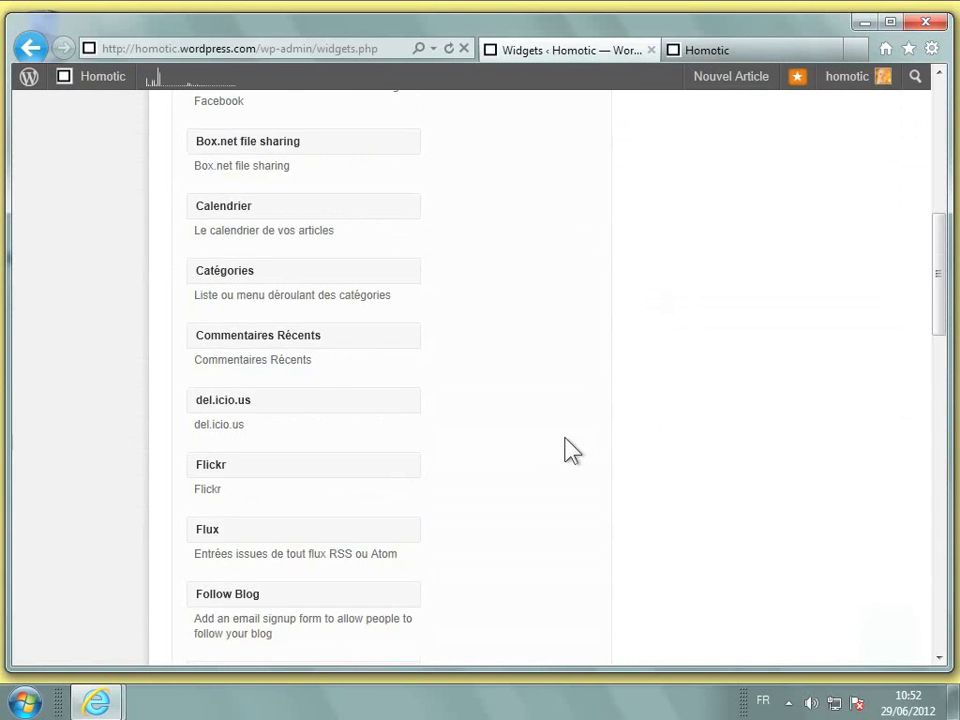
scroll(568, 450, down, 2)
scroll(568, 450, down, 5)
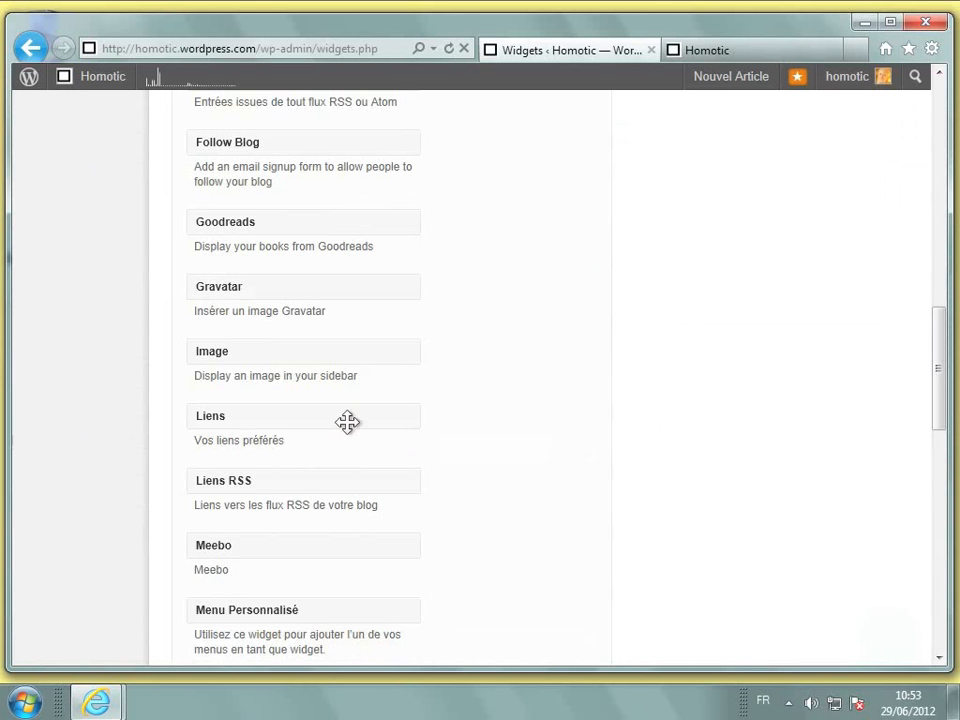
drag(347, 422, 821, 238)
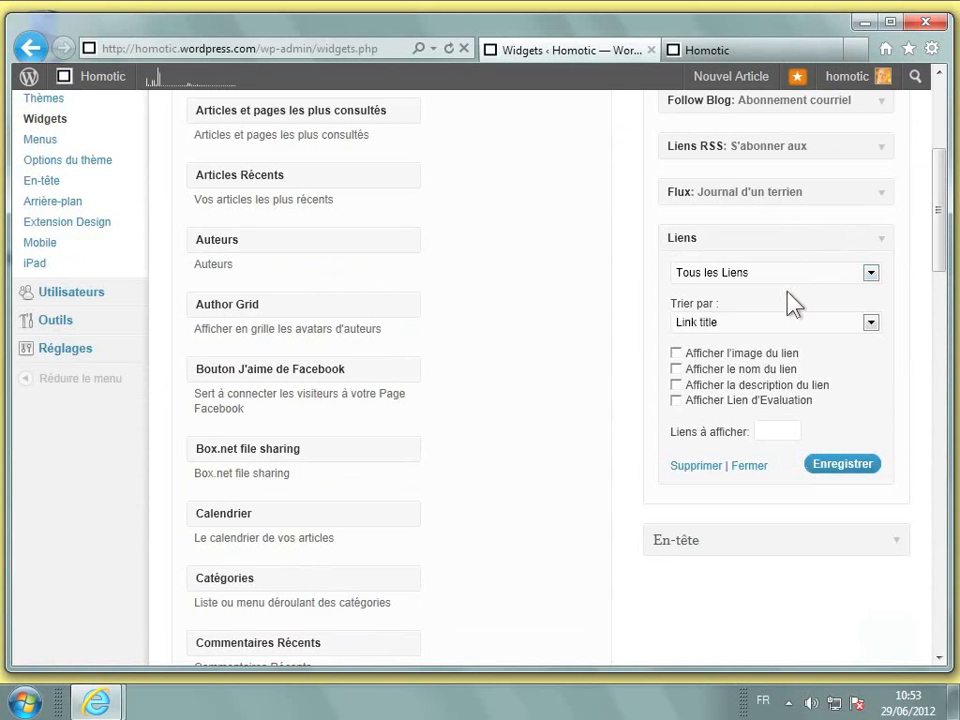
- Keep the Liens widget sorted by Link title for all links and save its settings
click(735, 322)
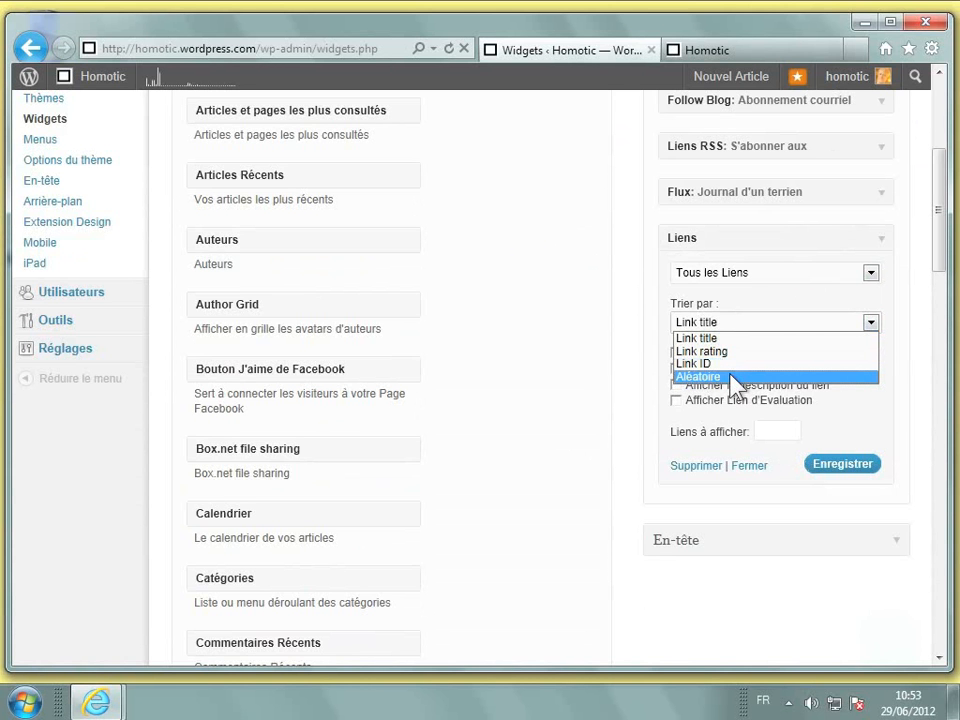
key(Up)
key(Return)
click(803, 342)
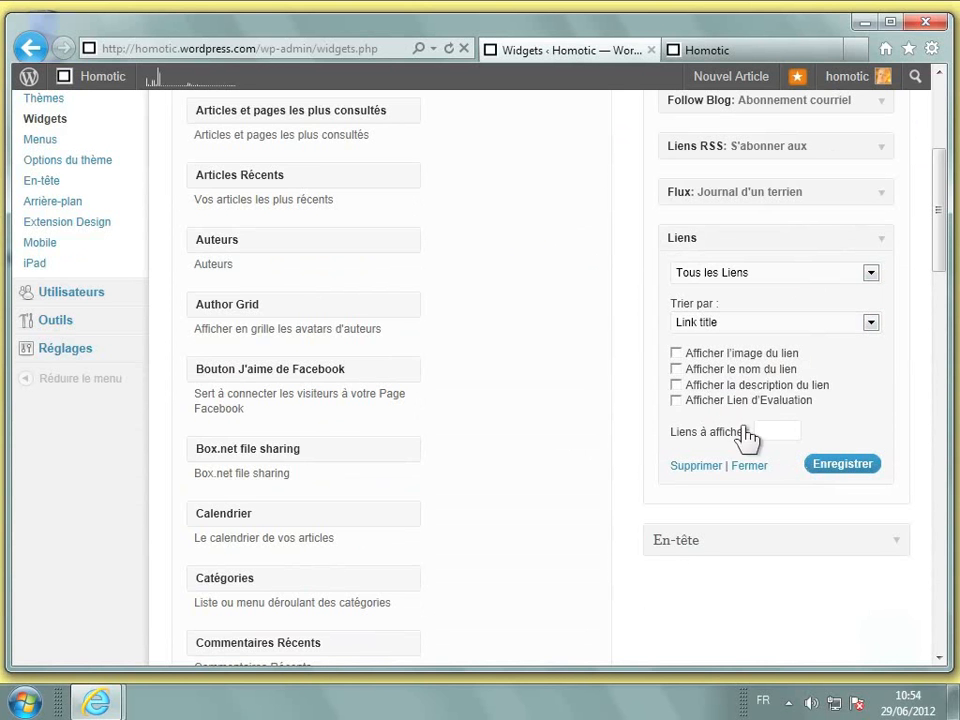
click(831, 466)
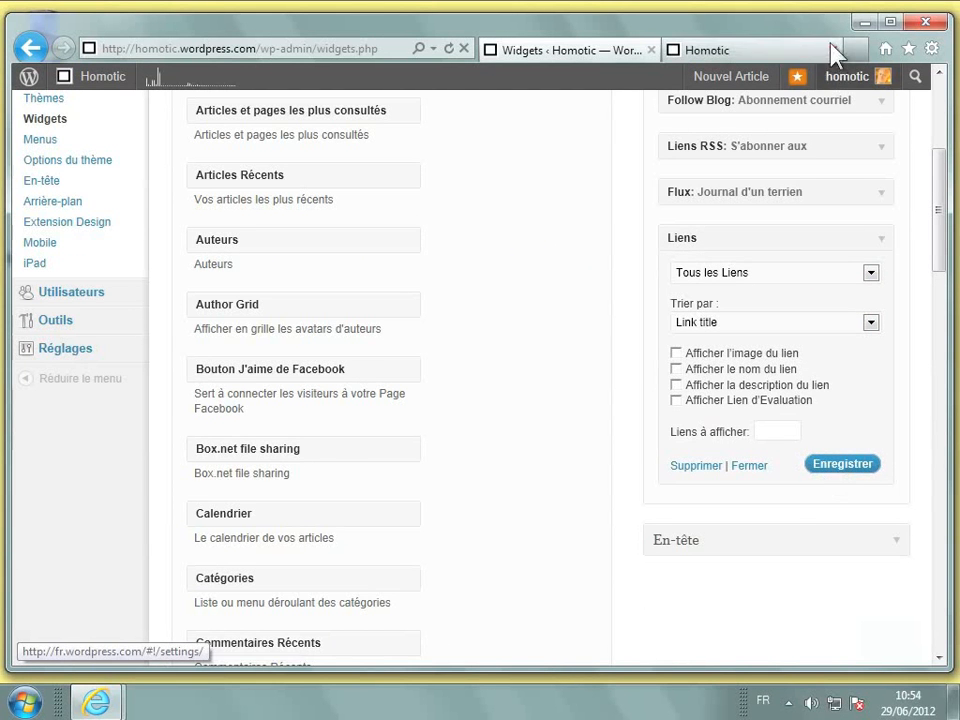
- Reload the public Homotic blog page and check the Blogroll list in its sidebar
click(799, 52)
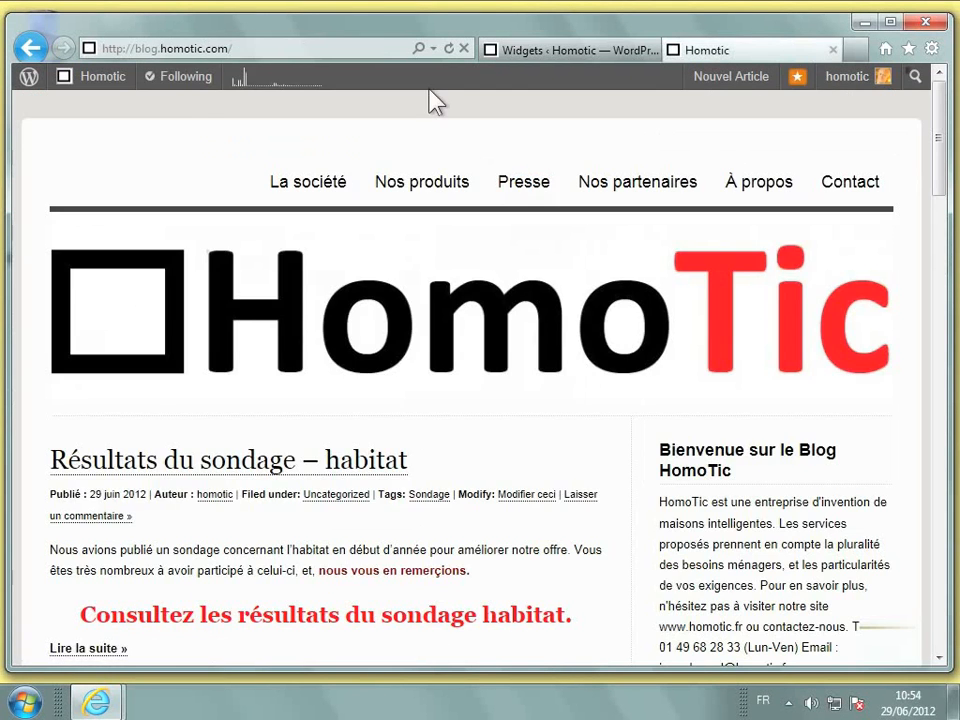
click(449, 50)
scroll(672, 224, down, 9)
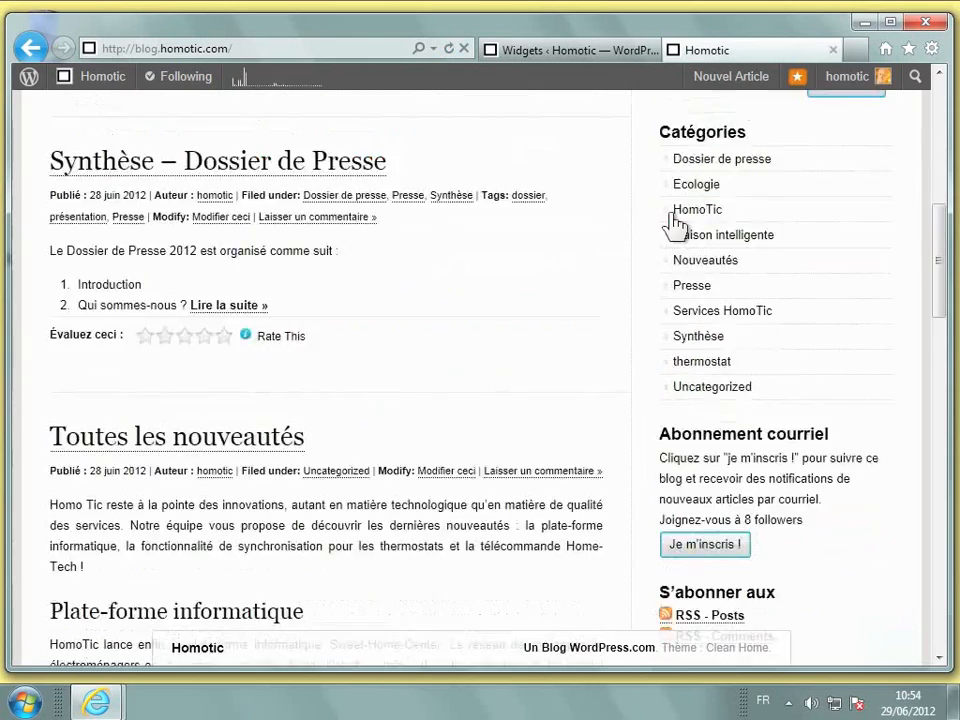
scroll(675, 225, down, 7)
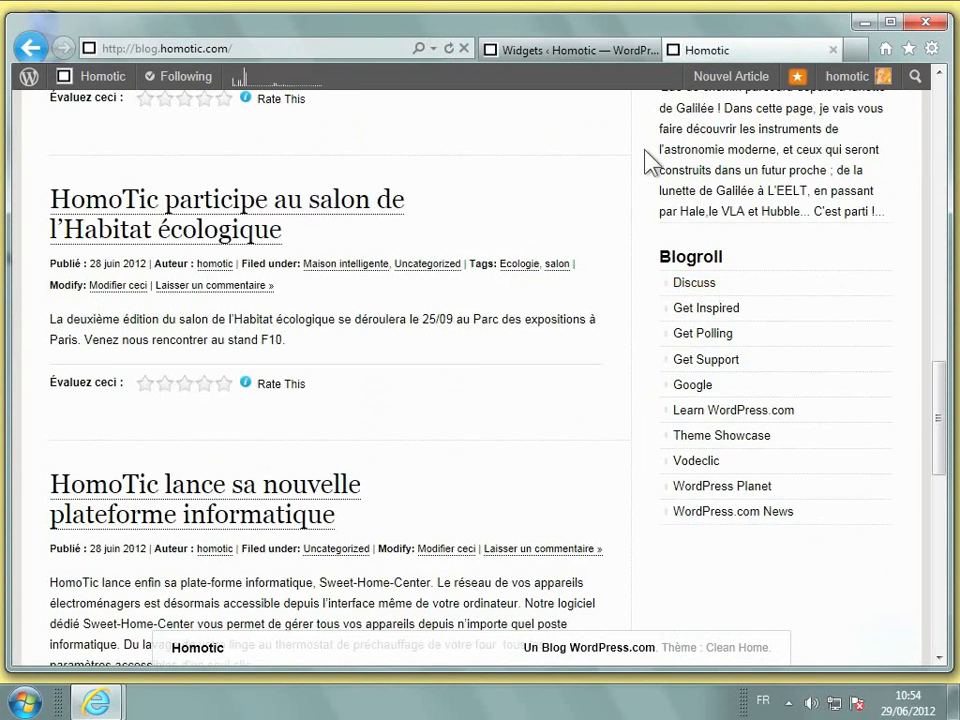
- Back in the dashboard's link list, bulk-delete every link except Google and Vodeclic
click(592, 52)
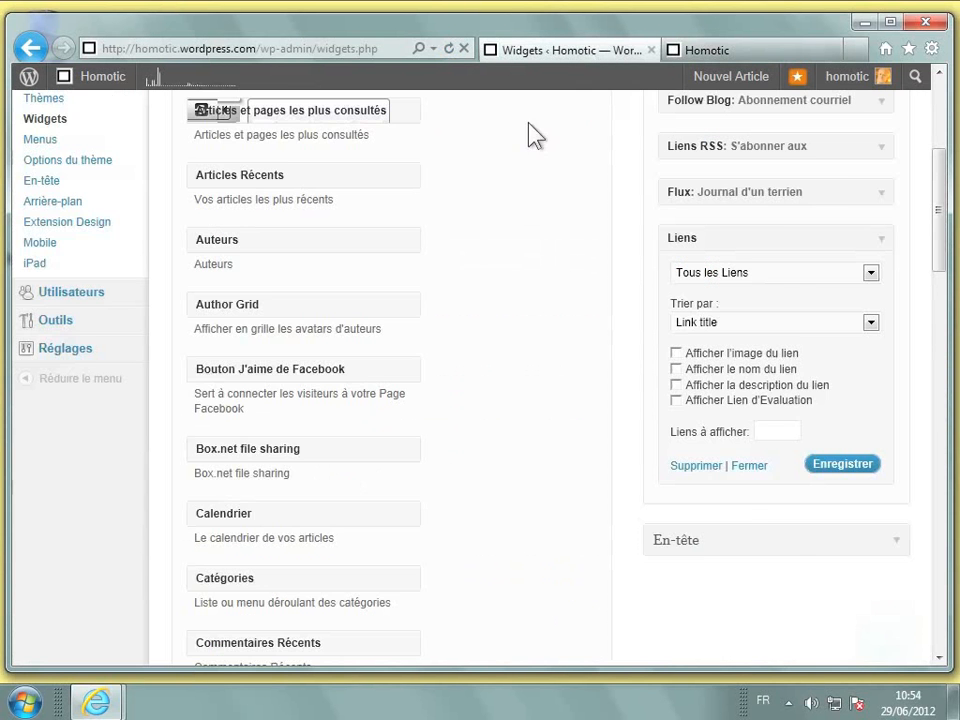
scroll(493, 227, up, 5)
mouse_move(120, 255)
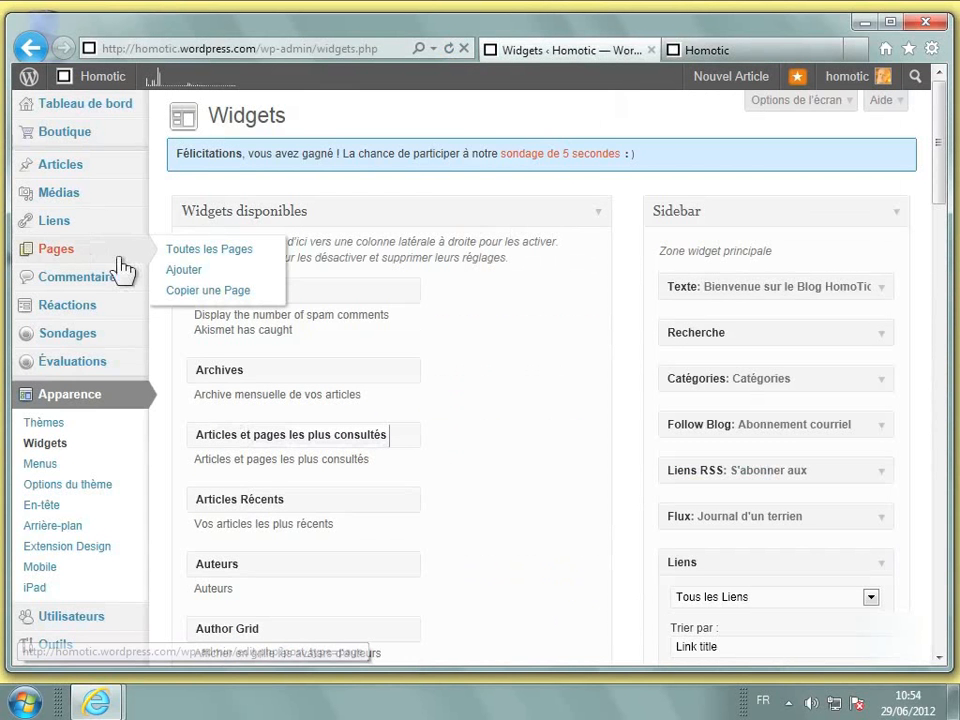
click(57, 233)
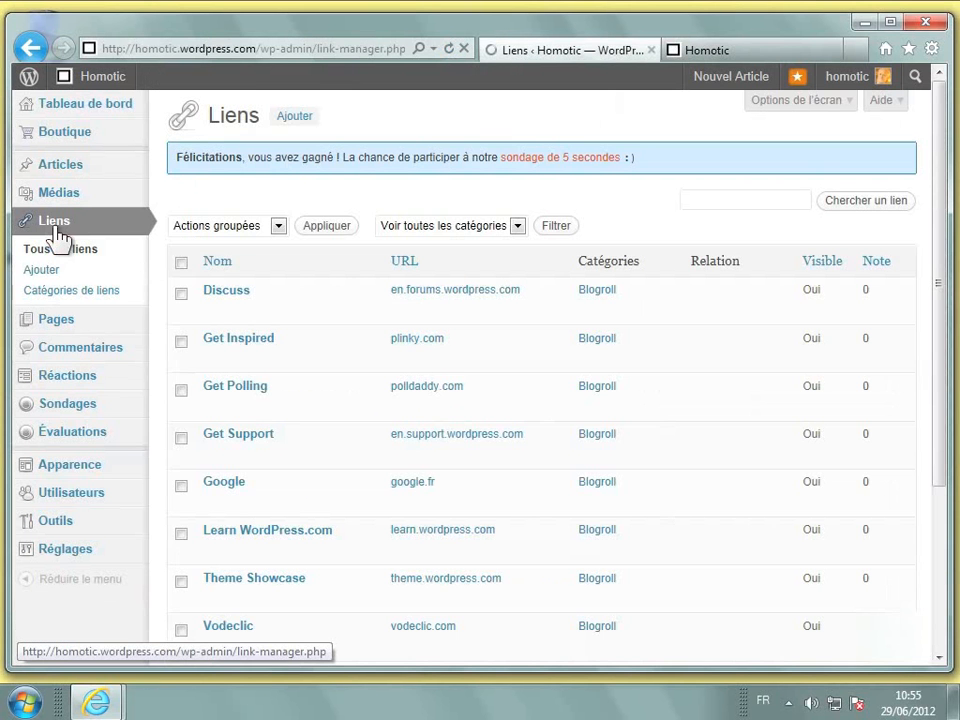
click(181, 264)
scroll(276, 317, down, 2)
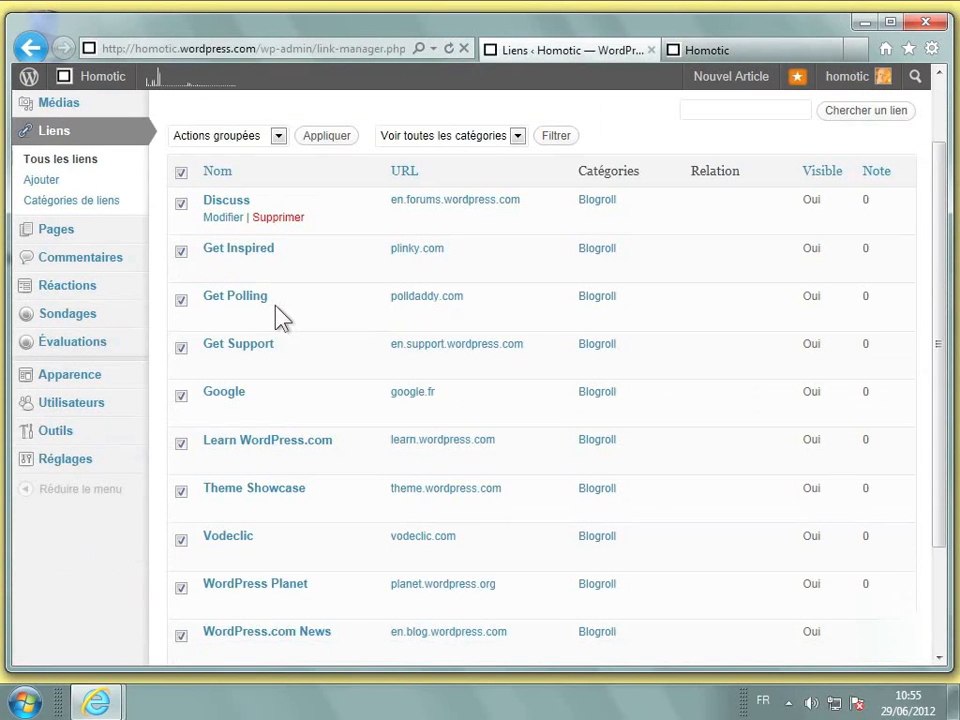
scroll(276, 317, down, 2)
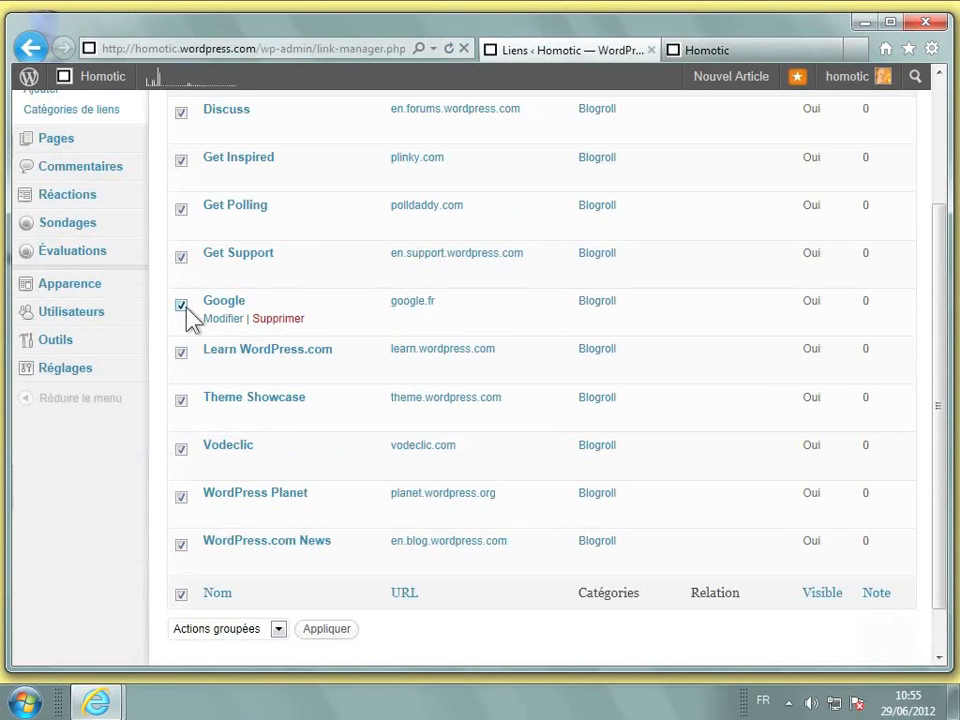
click(183, 450)
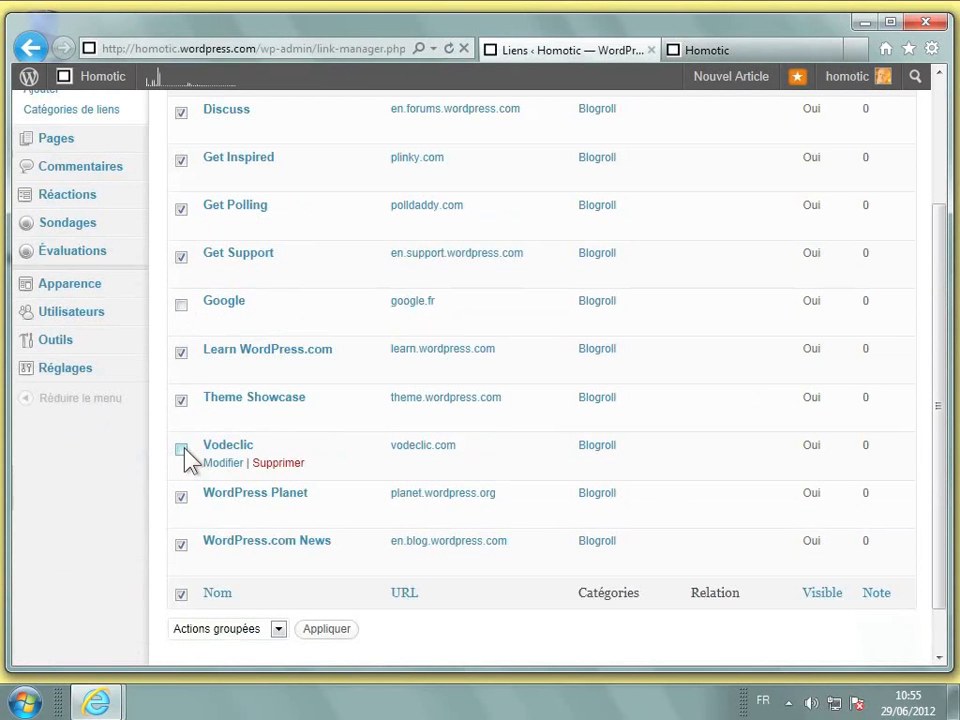
scroll(300, 430, up, 1)
scroll(318, 430, up, 3)
click(278, 227)
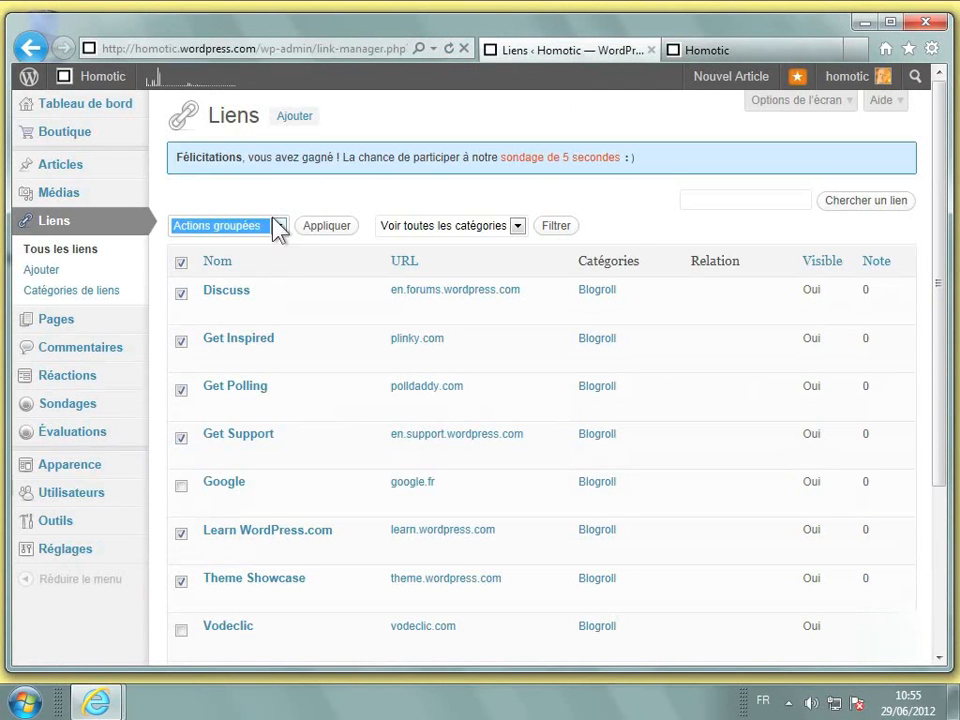
click(279, 228)
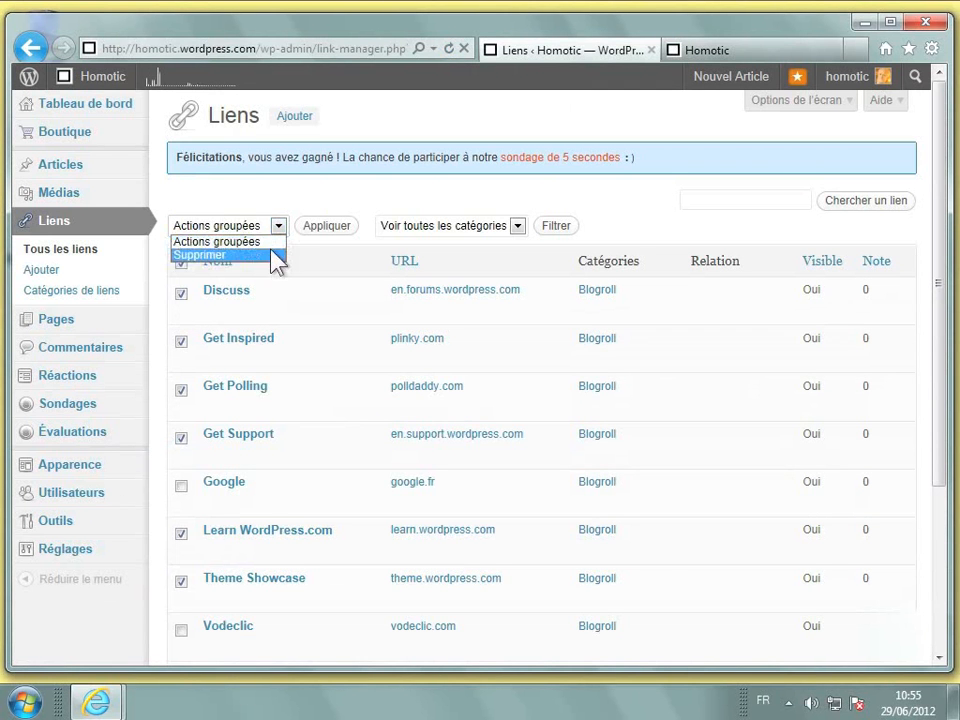
click(271, 255)
click(312, 228)
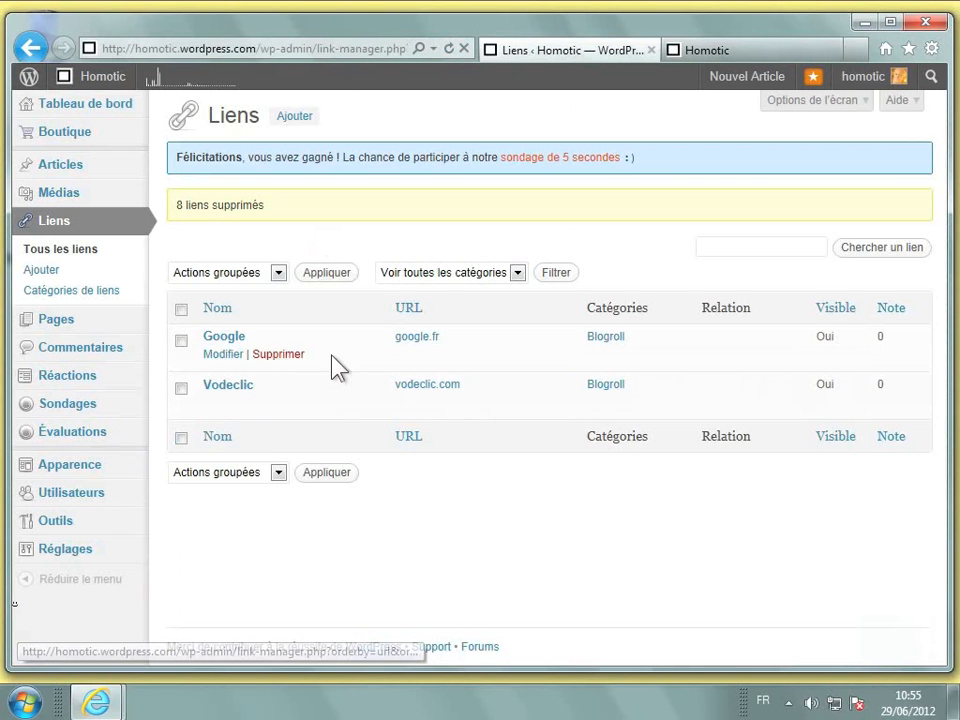
- Refresh the public blog page to check the sidebar links after the deletion
click(725, 52)
click(450, 49)
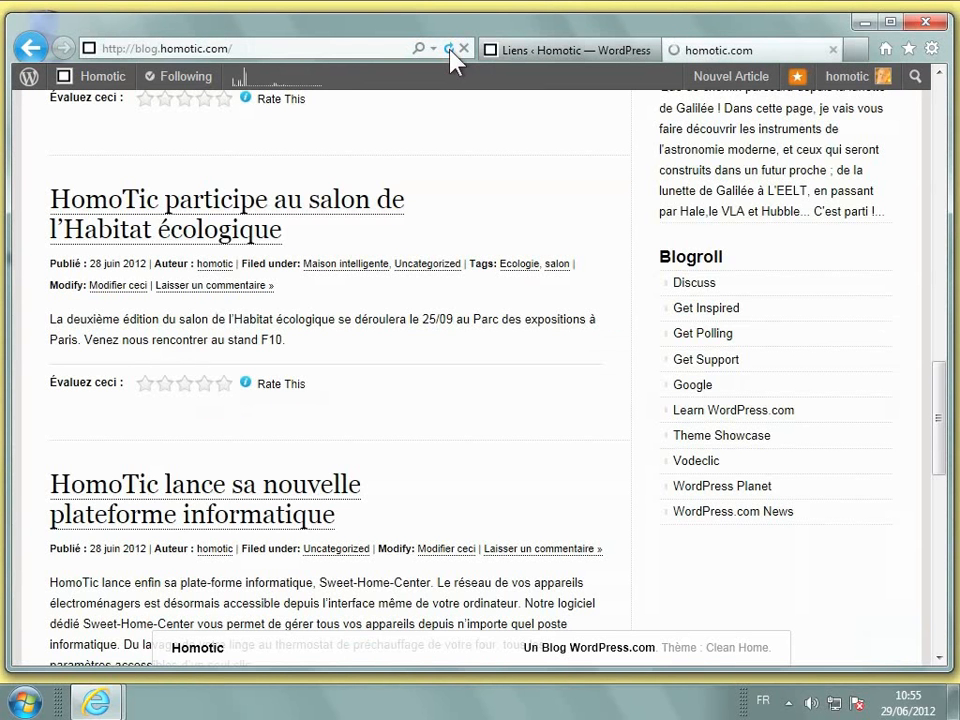